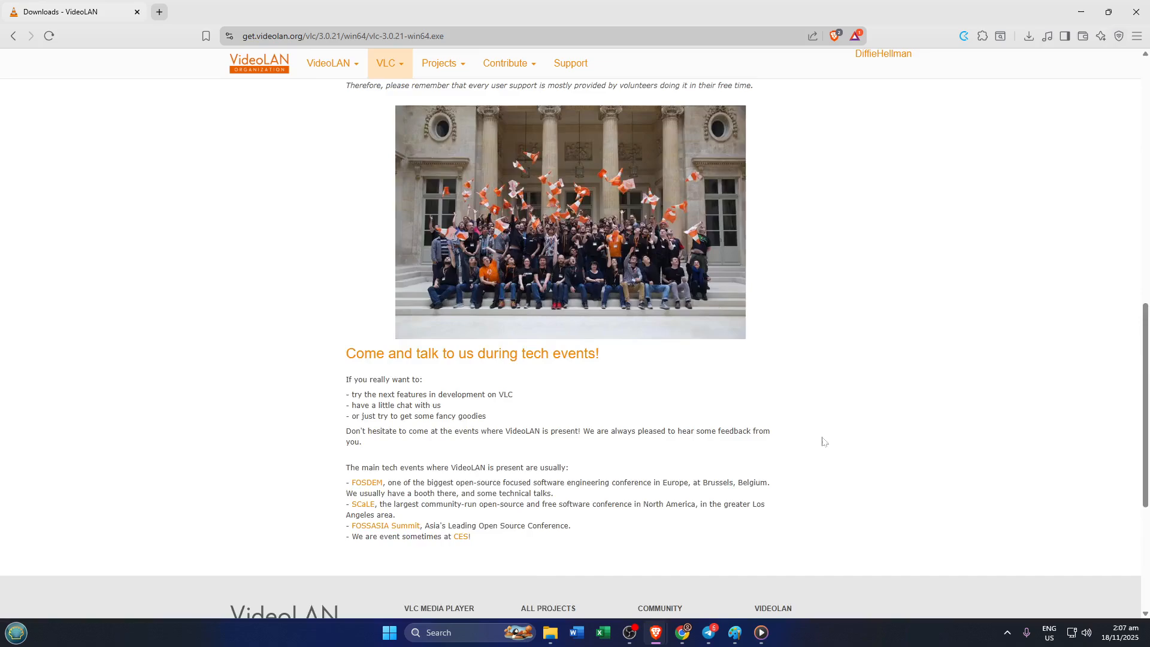
scroll(821, 439, "up", 4)
scroll(823, 441, "up", 2)
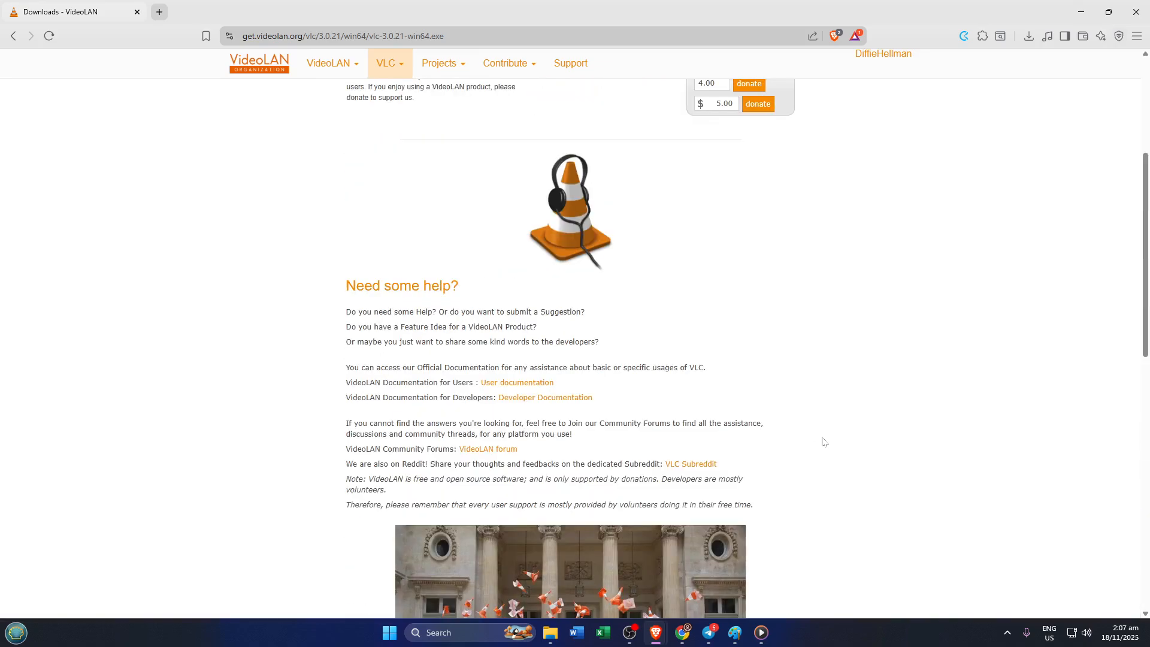
scroll(822, 442, "down", 6)
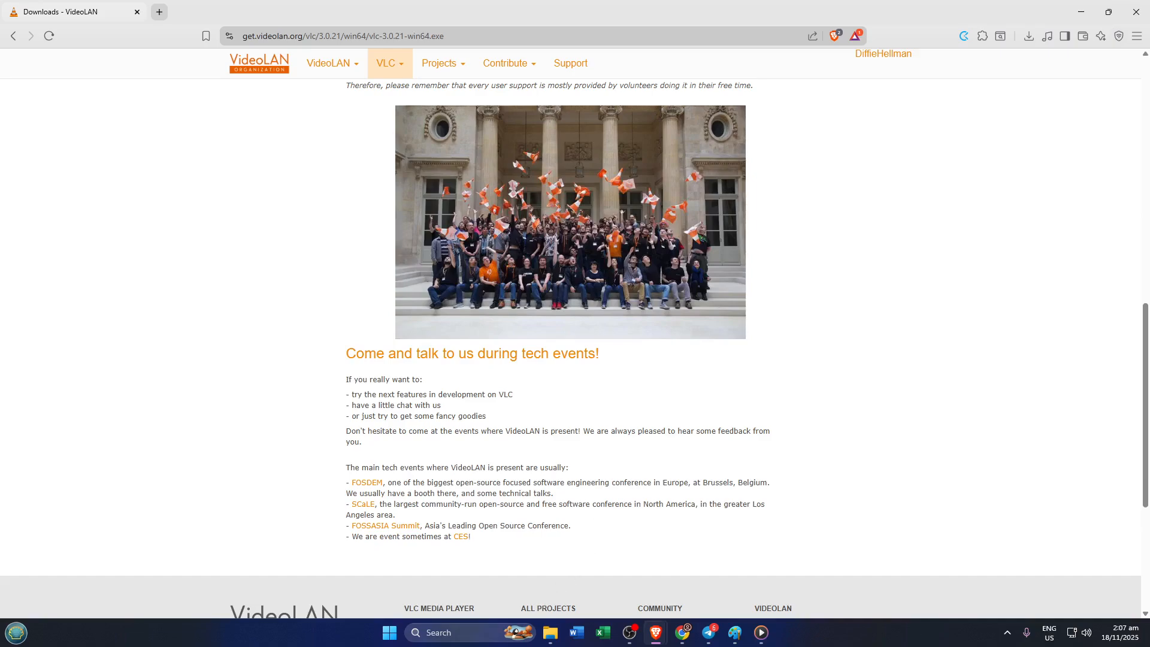
Launch VLC media player and open its Convert / Save function for media files.
left_click(481, 643)
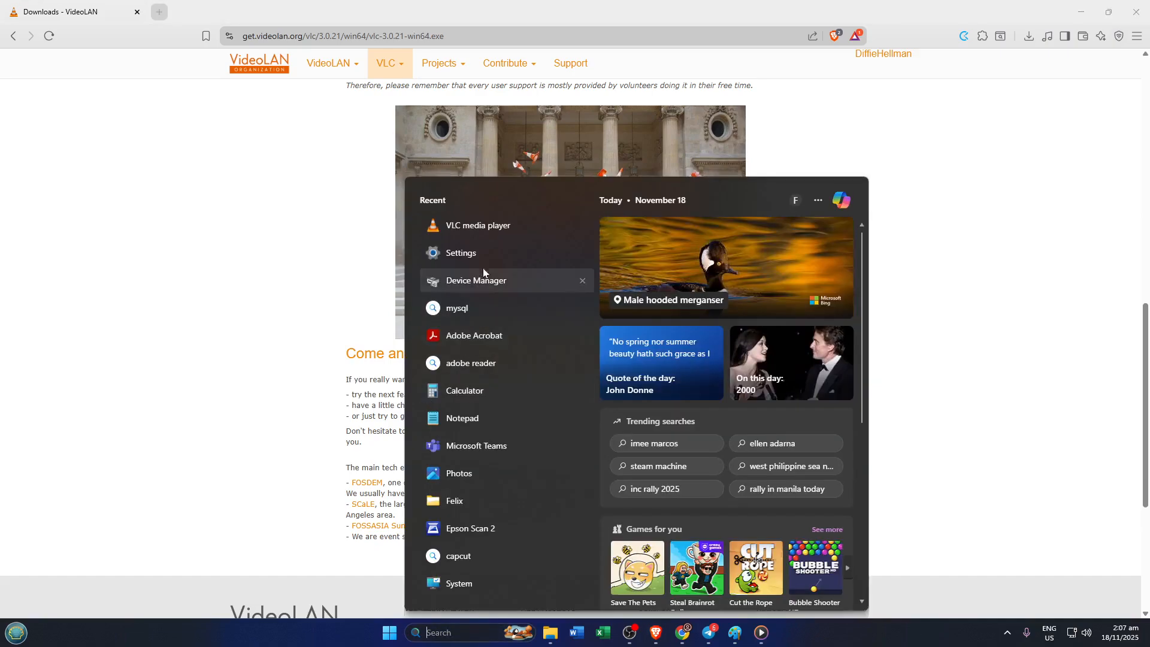
left_click(497, 228)
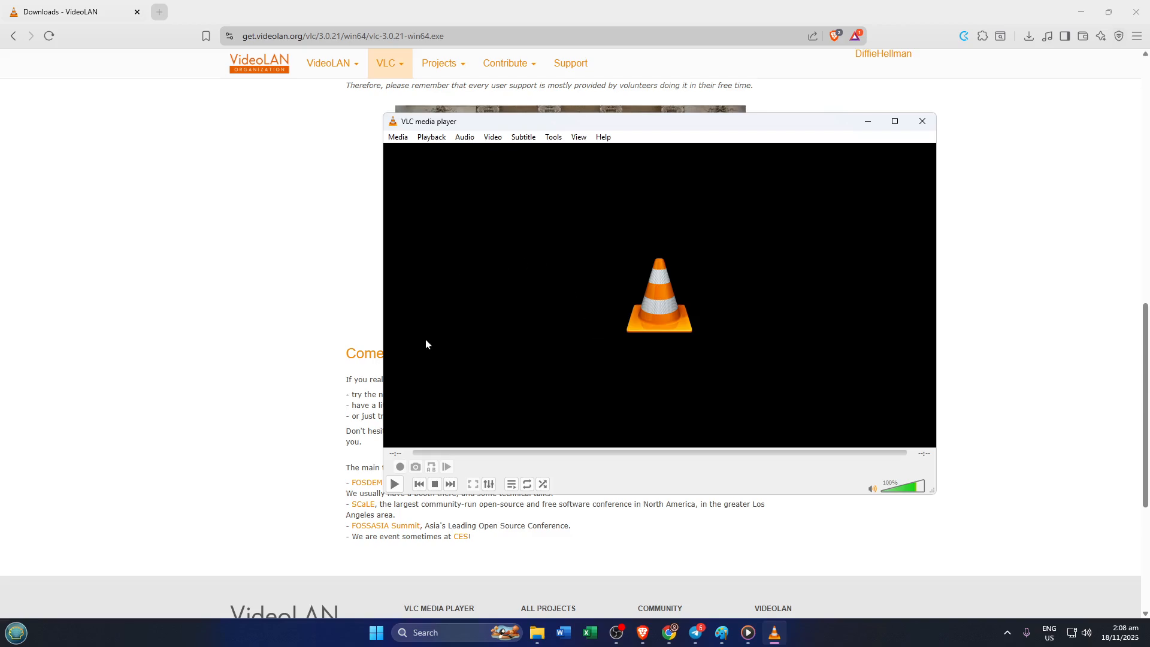
left_click(405, 137)
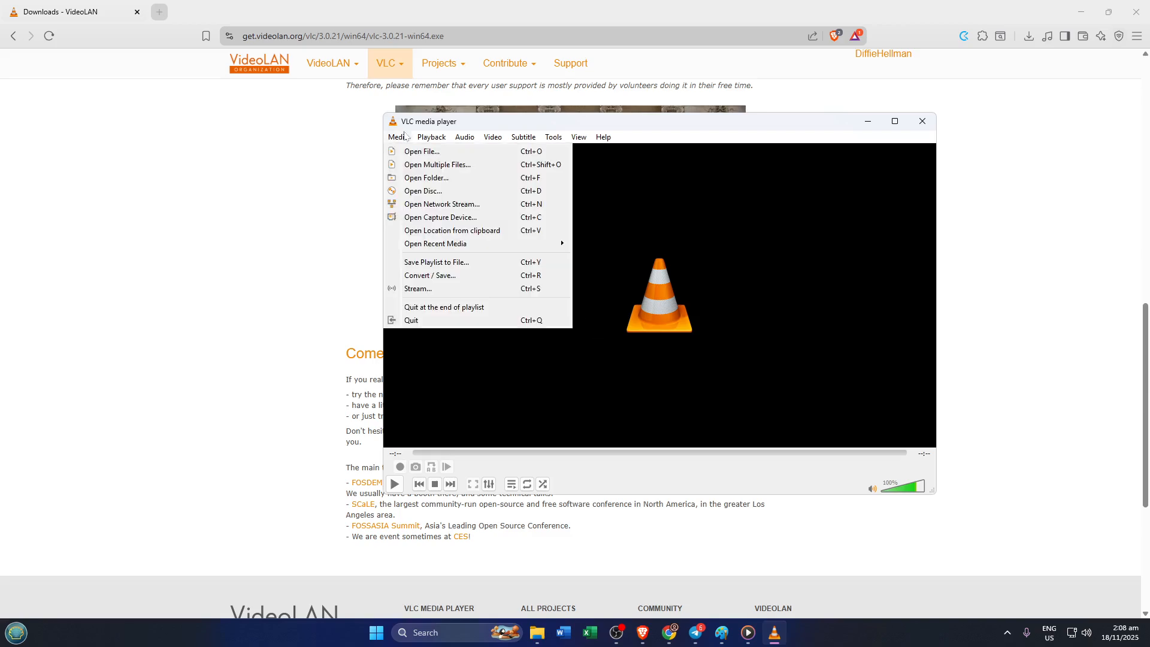
left_click(440, 276)
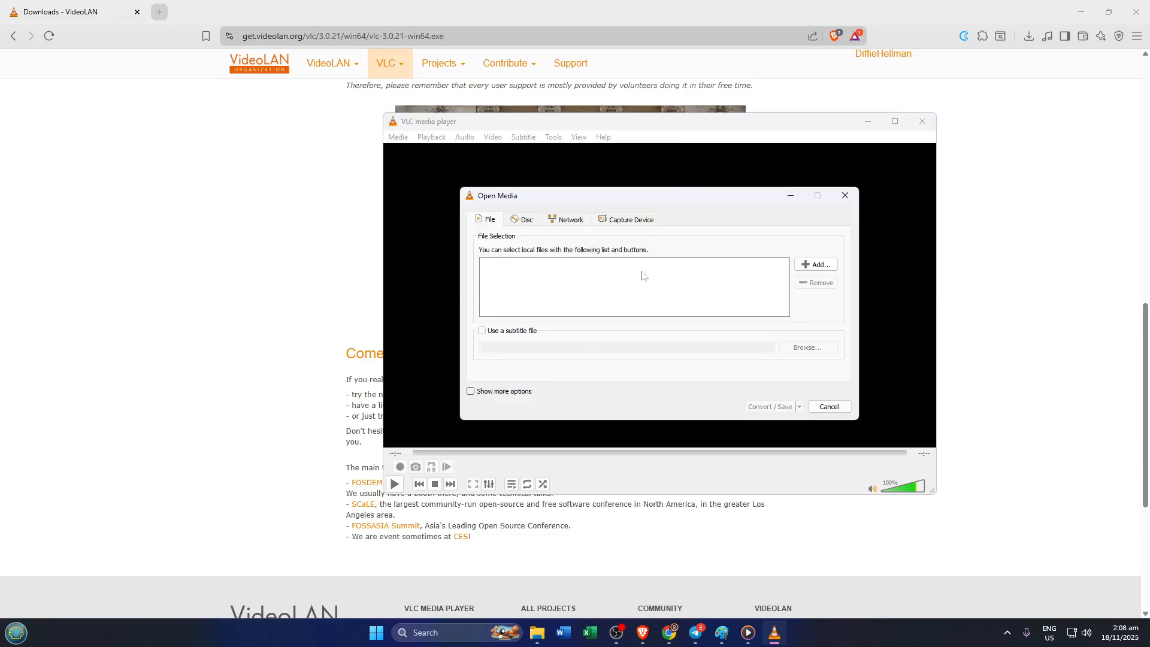
Add the video "sample 4" from the Sample folder as the source and proceed to its Convert settings.
left_click(797, 266)
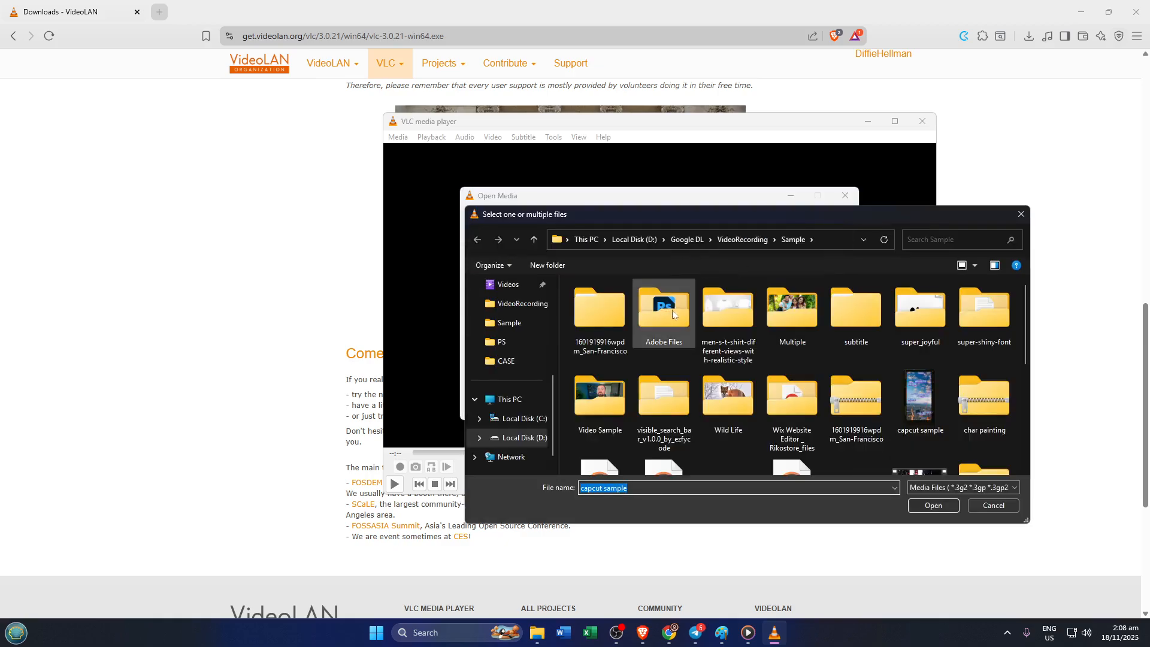
scroll(858, 330, "down", 1)
scroll(858, 329, "down", 1)
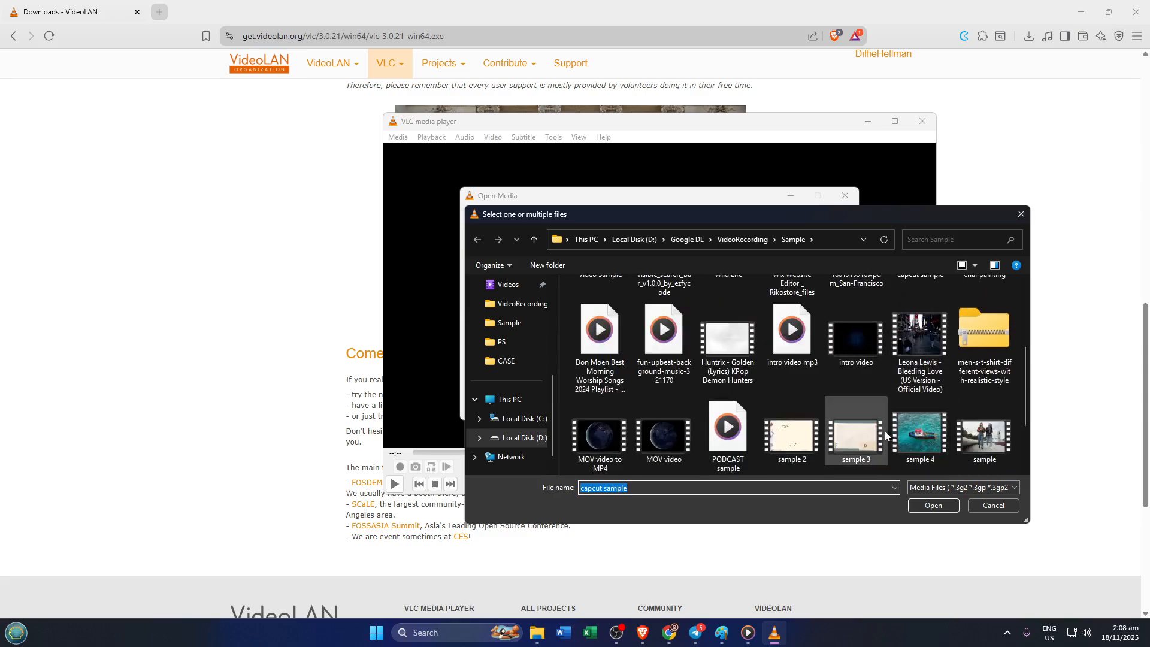
scroll(886, 436, "down", 1)
left_click(917, 352)
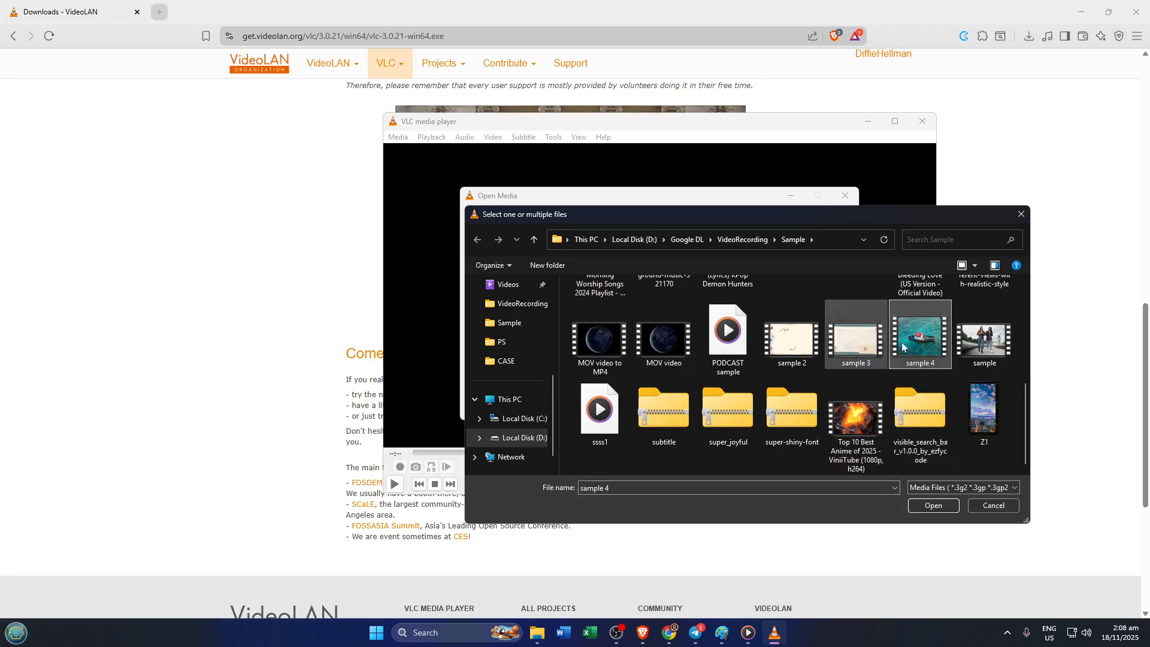
left_click(926, 512)
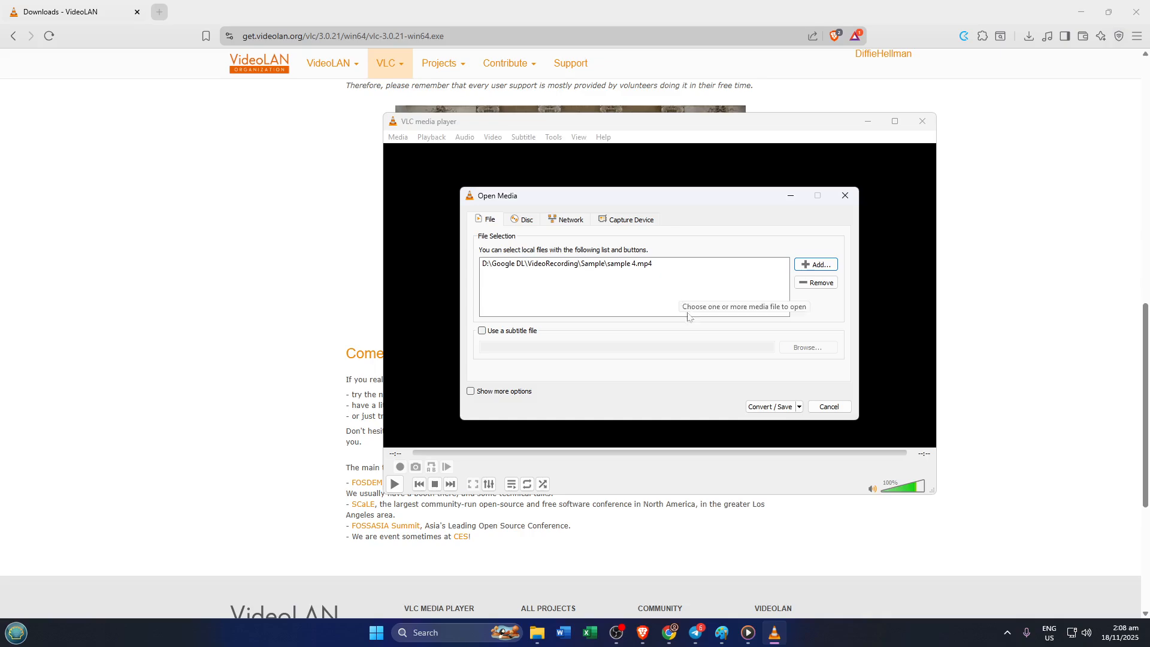
left_click(800, 407)
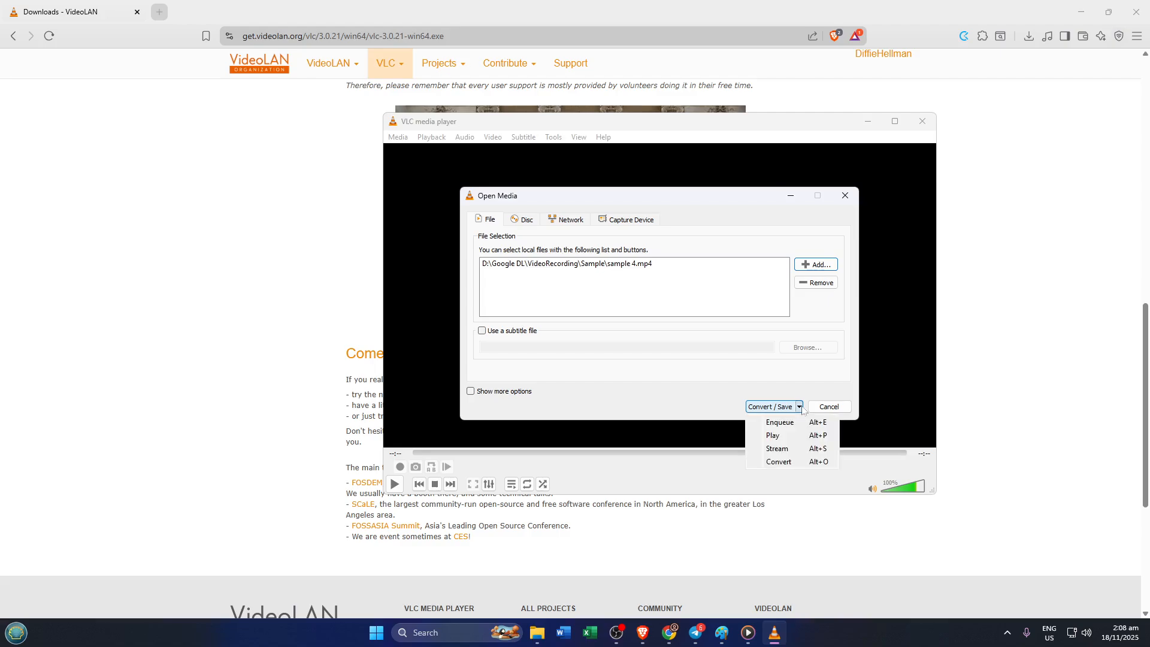
left_click(780, 462)
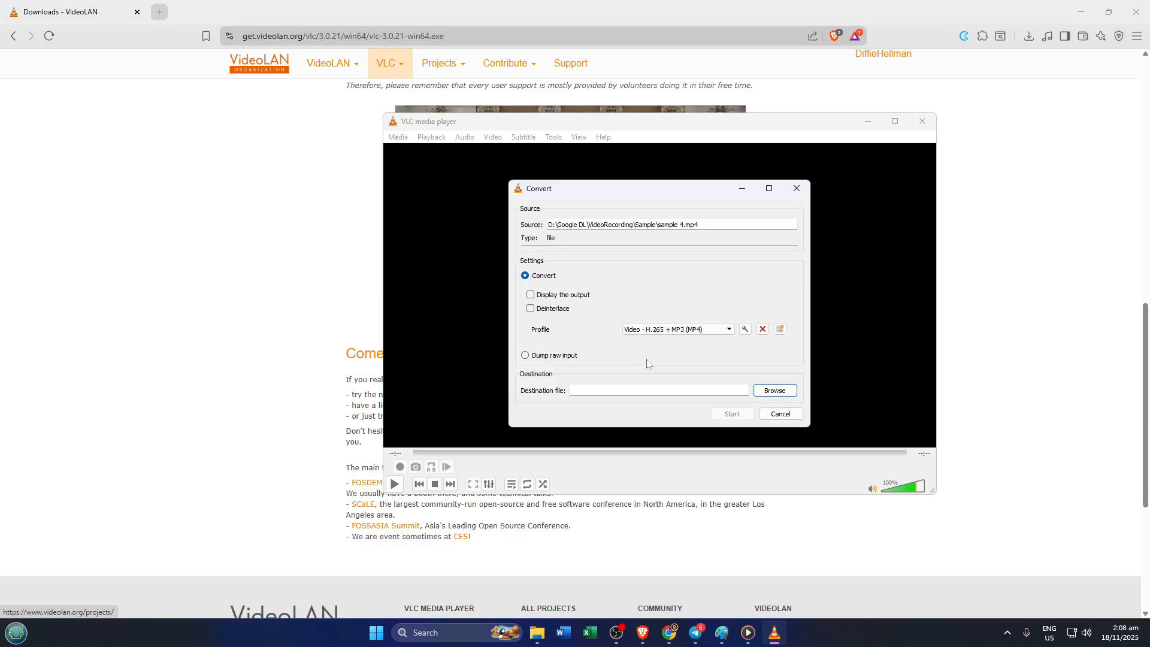
Set the destination file to "sample 5" as MP4 in the Sample folder and start the conversion.
left_click(765, 390)
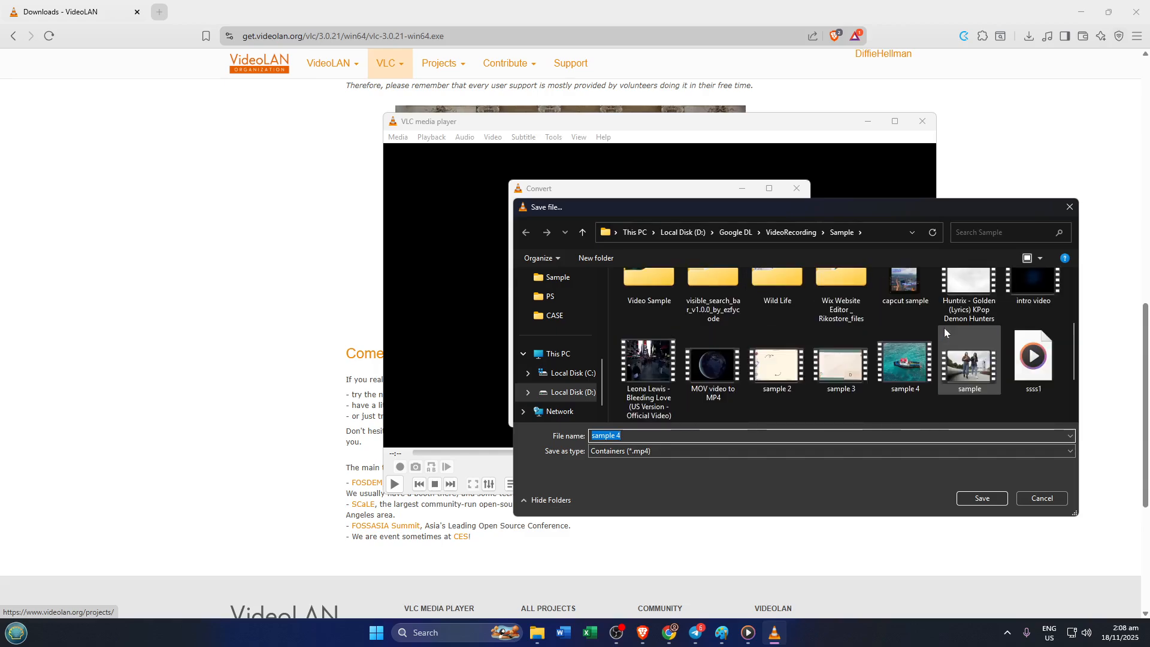
scroll(902, 332, "down", 2)
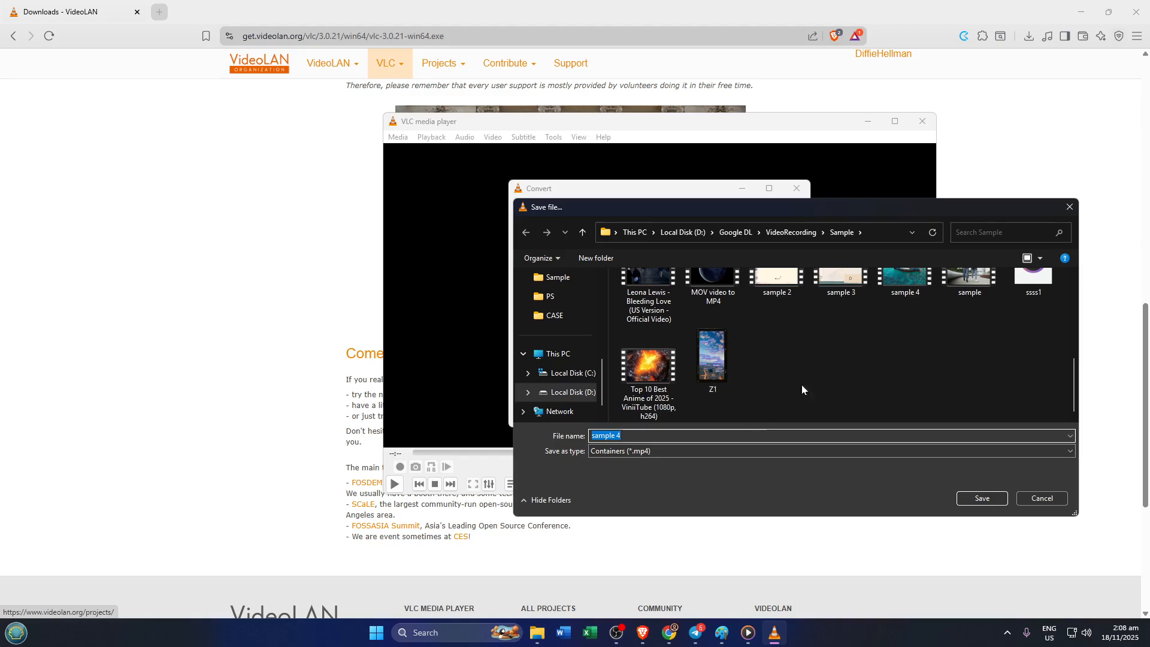
scroll(871, 346, "up", 2)
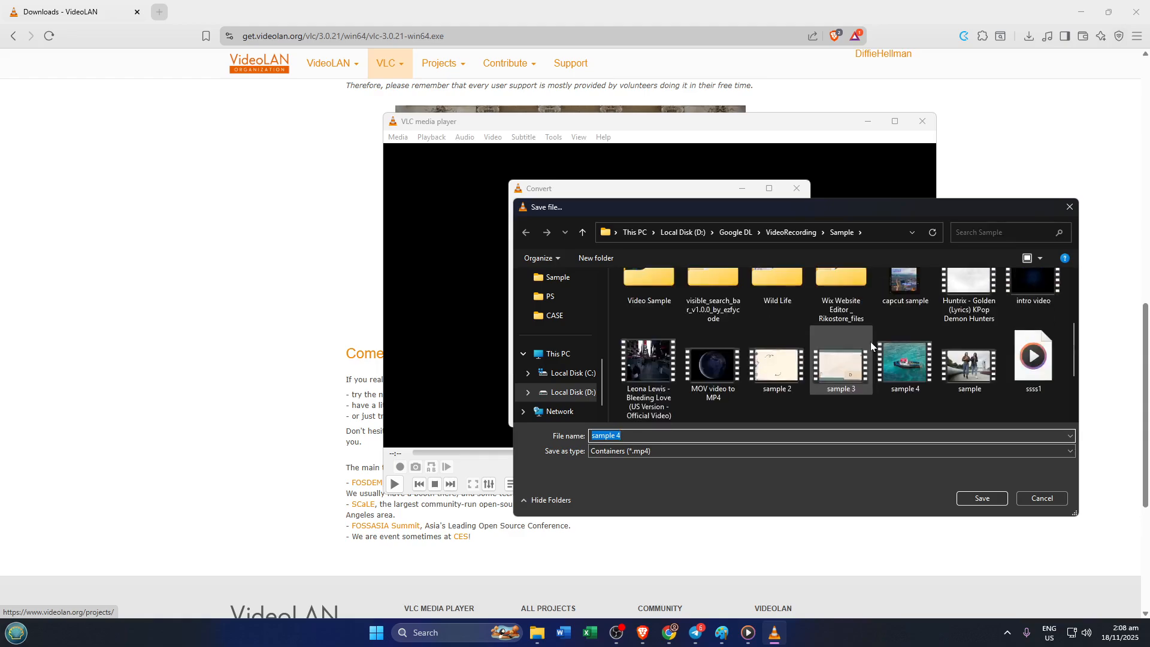
scroll(871, 342, "up", 1)
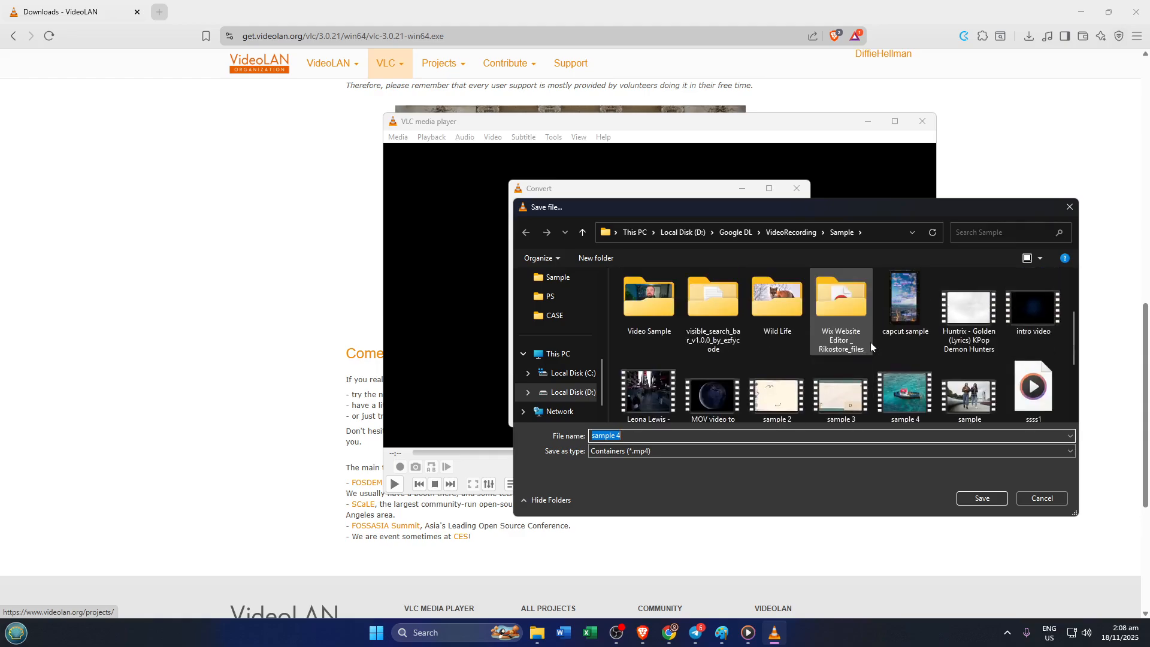
scroll(871, 343, "down", 1)
scroll(807, 398, "down", 3)
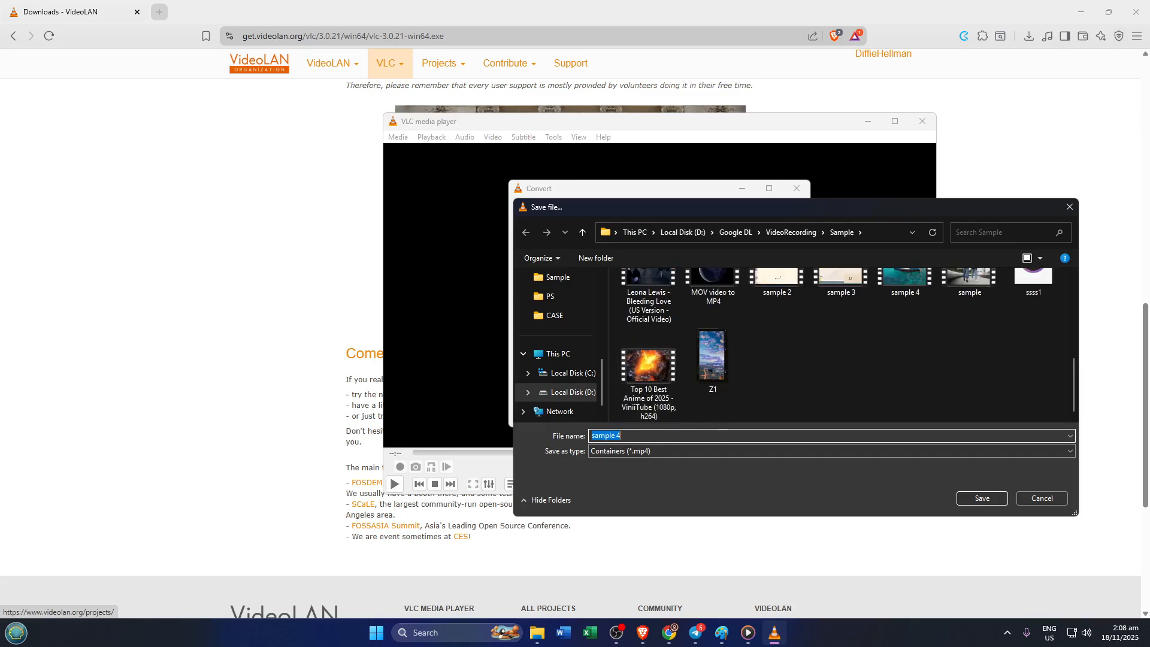
left_click(724, 435)
key("BackSpace")
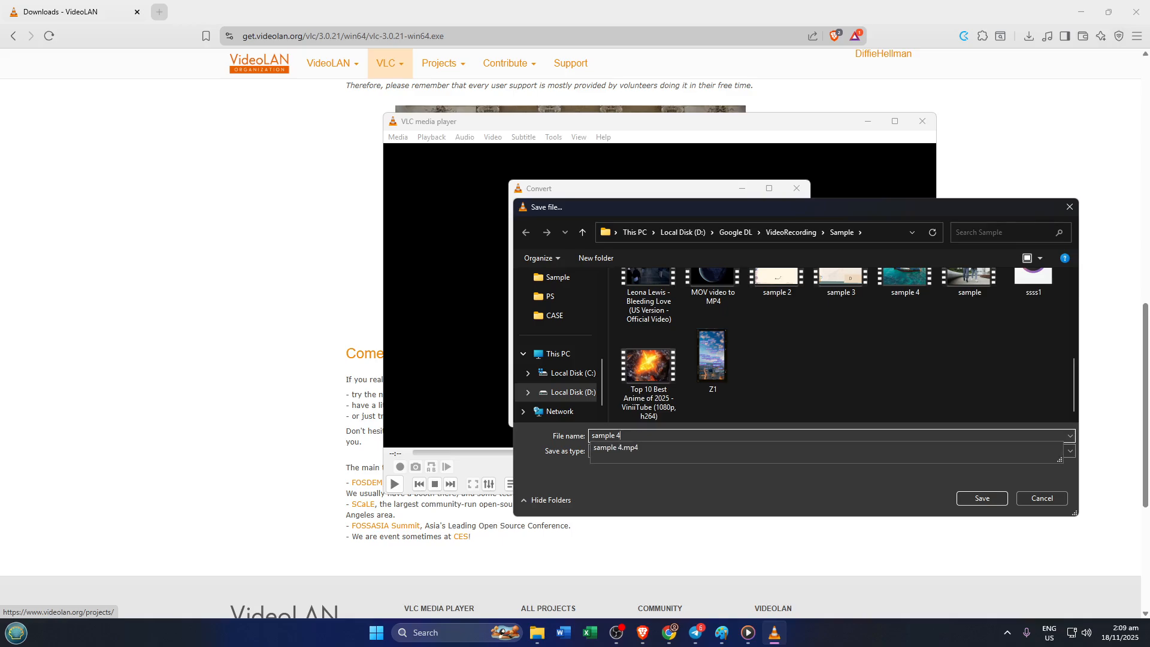
key("BackSpace")
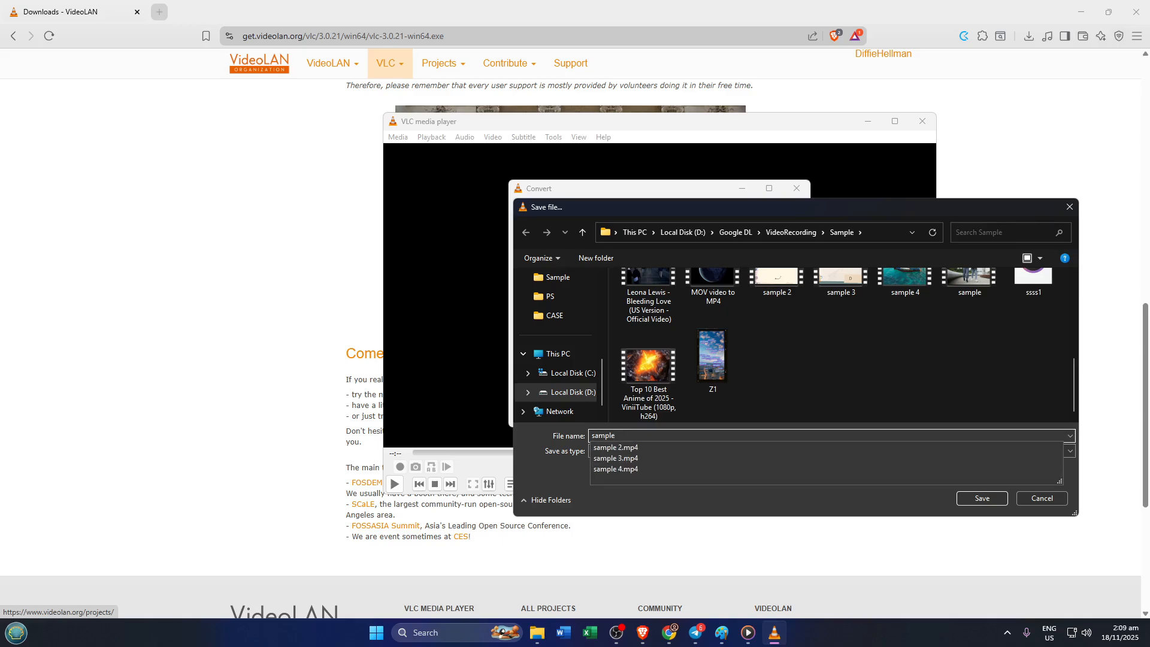
type("5")
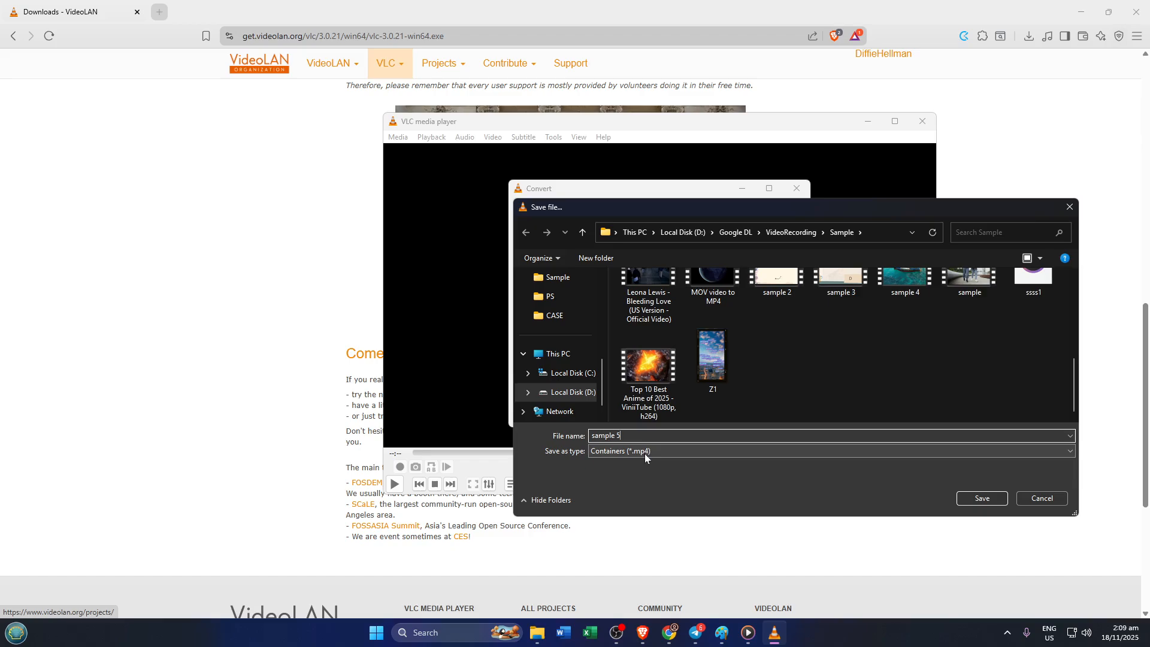
left_click(979, 500)
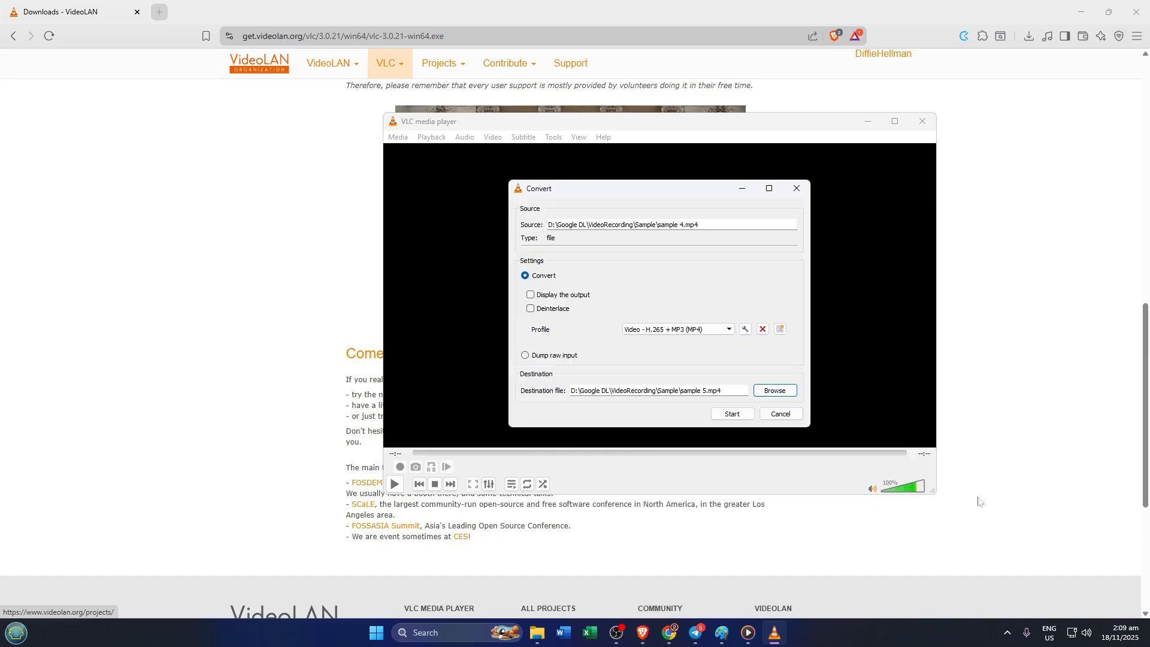
left_click(720, 415)
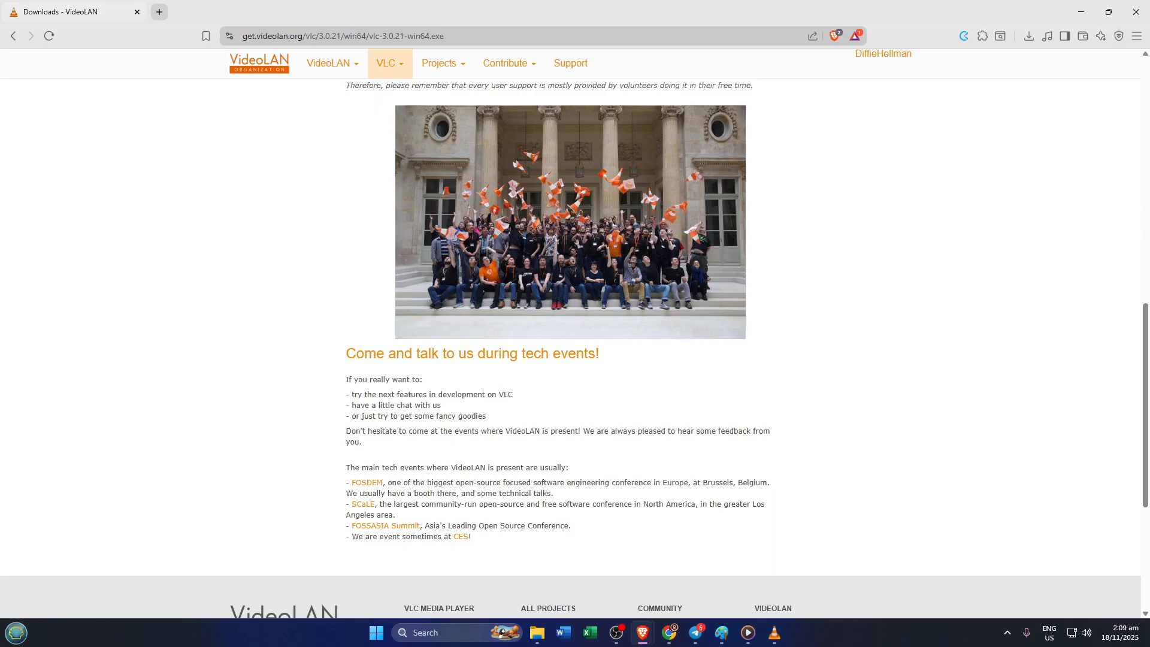
Switch to File Explorer and look for the converted "sample 5" file in the Sample folder.
left_click(464, 633)
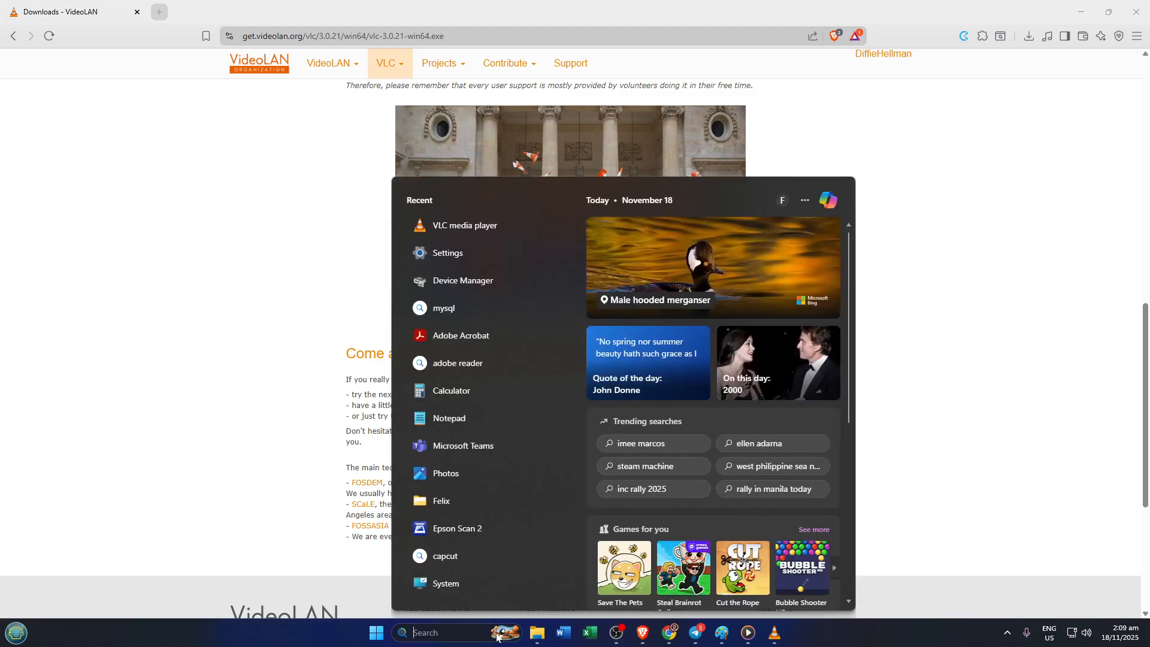
left_click(535, 632)
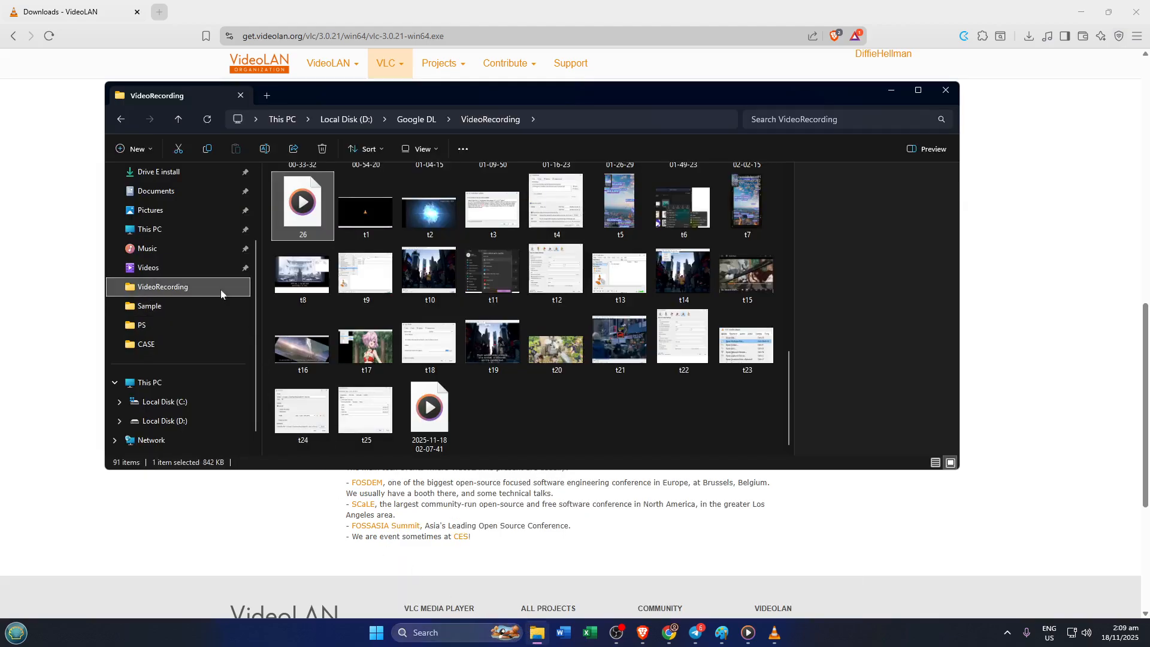
left_click(195, 262)
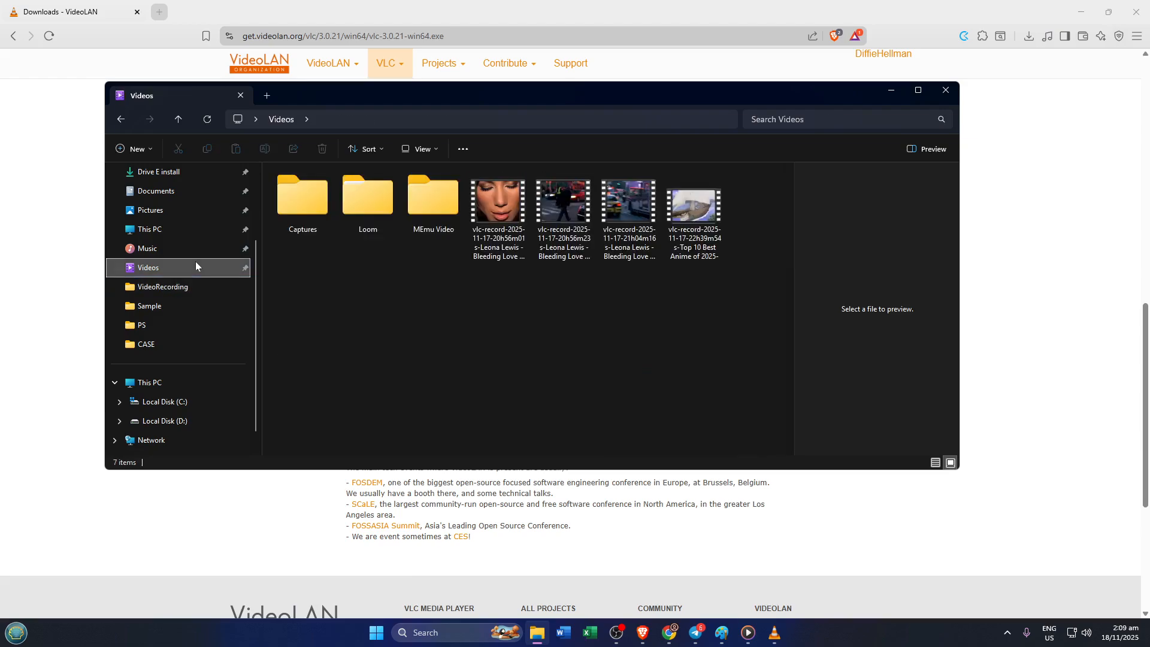
left_click(172, 306)
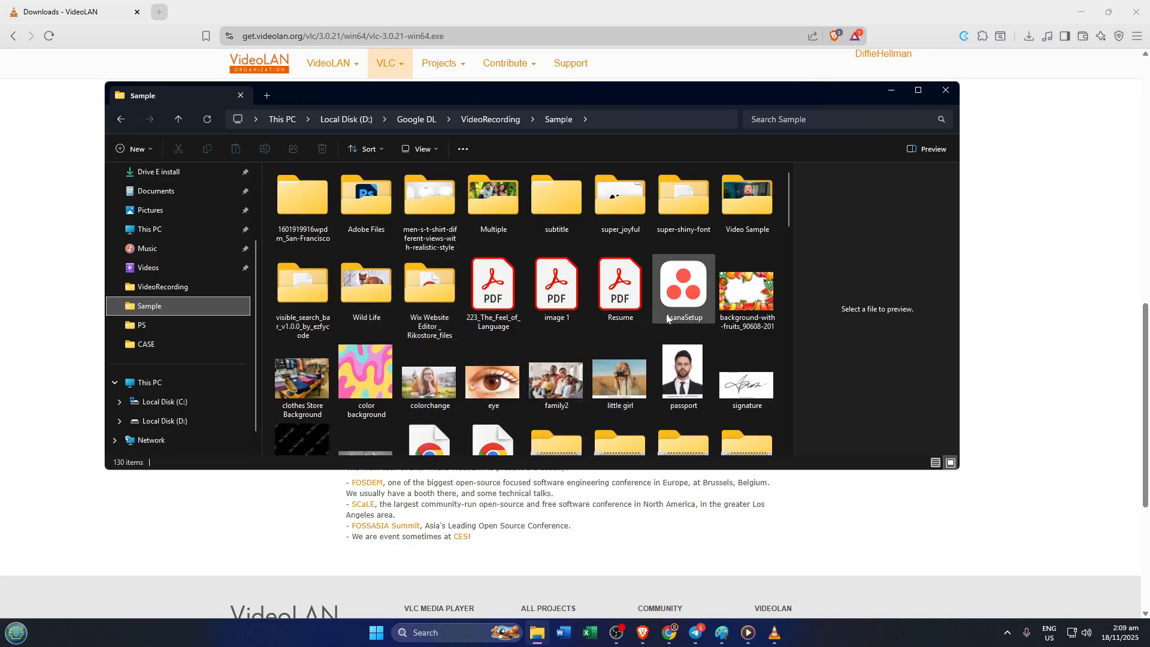
scroll(746, 307, "down", 2)
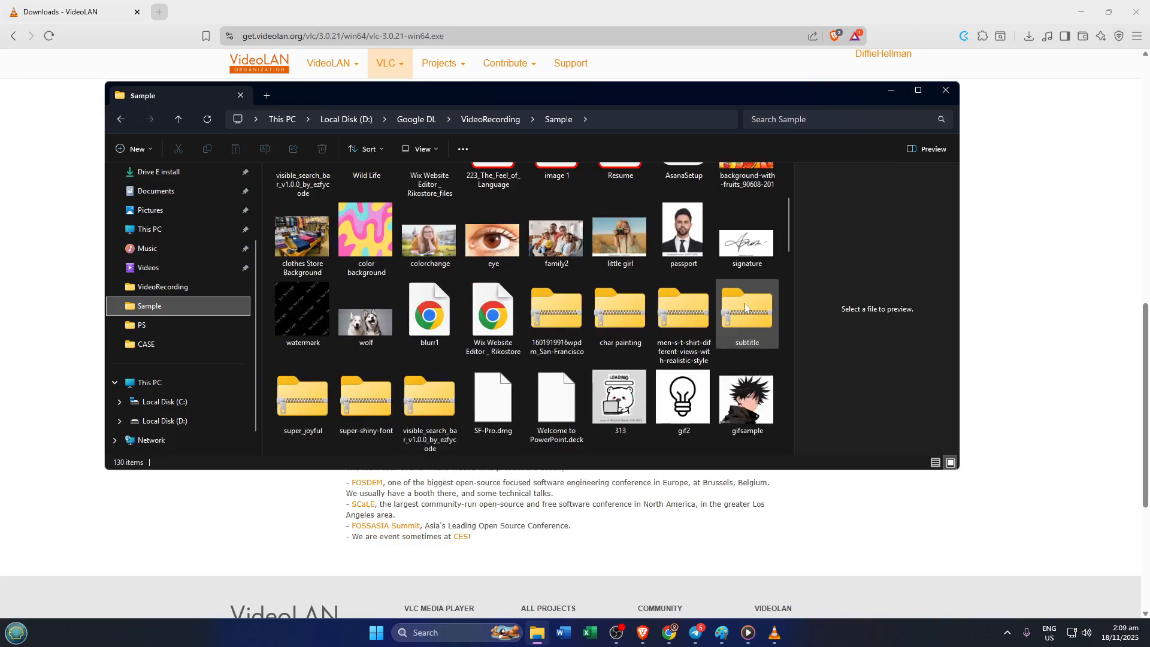
scroll(745, 305, "down", 2)
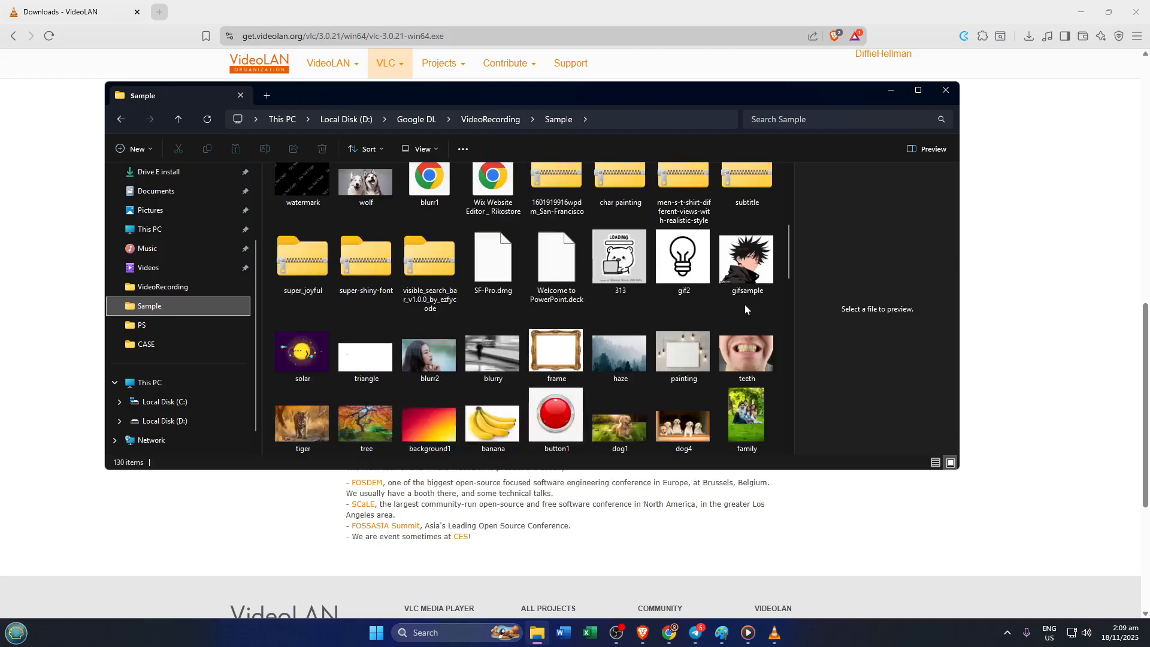
scroll(745, 304, "down", 2)
scroll(745, 318, "down", 5)
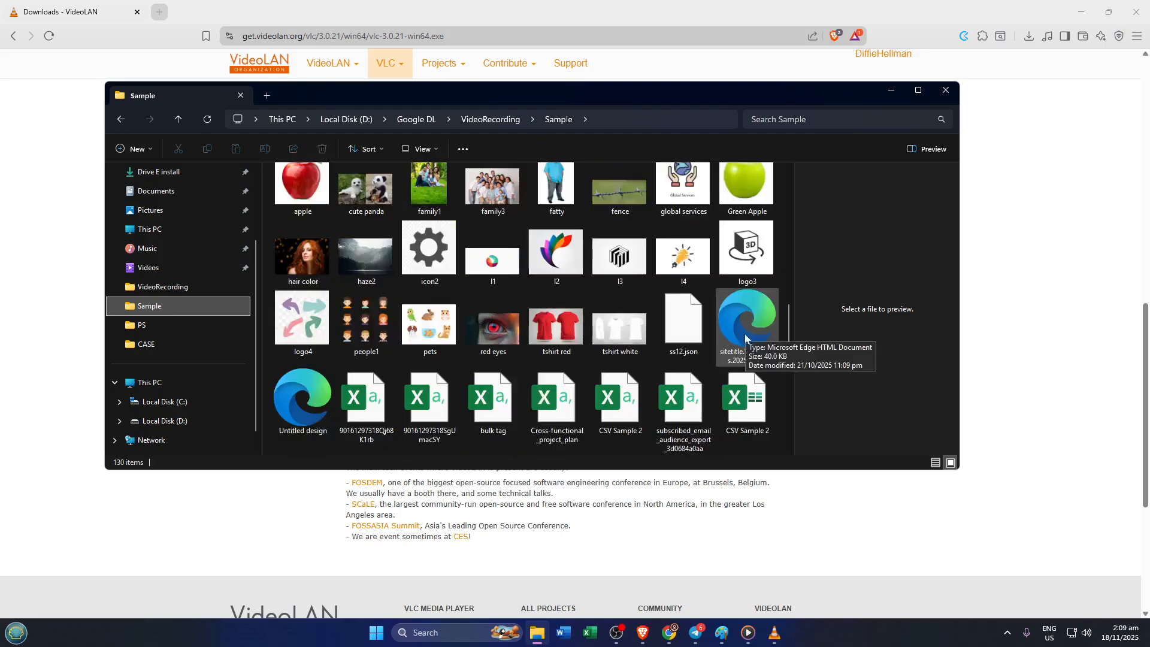
scroll(743, 356, "down", 3)
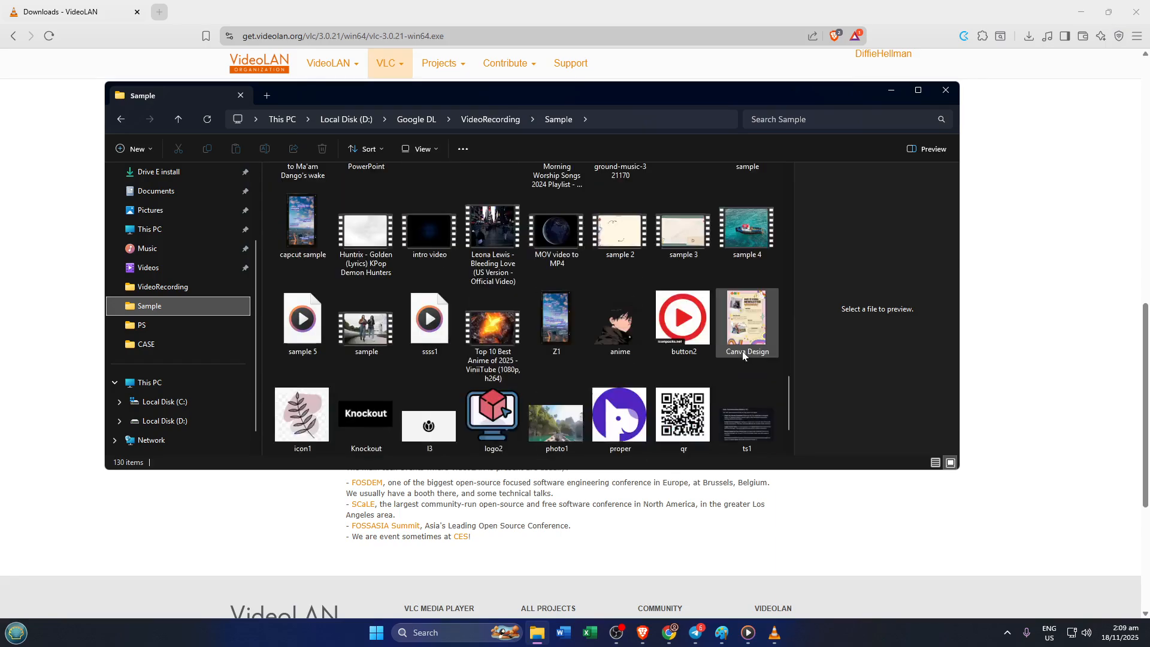